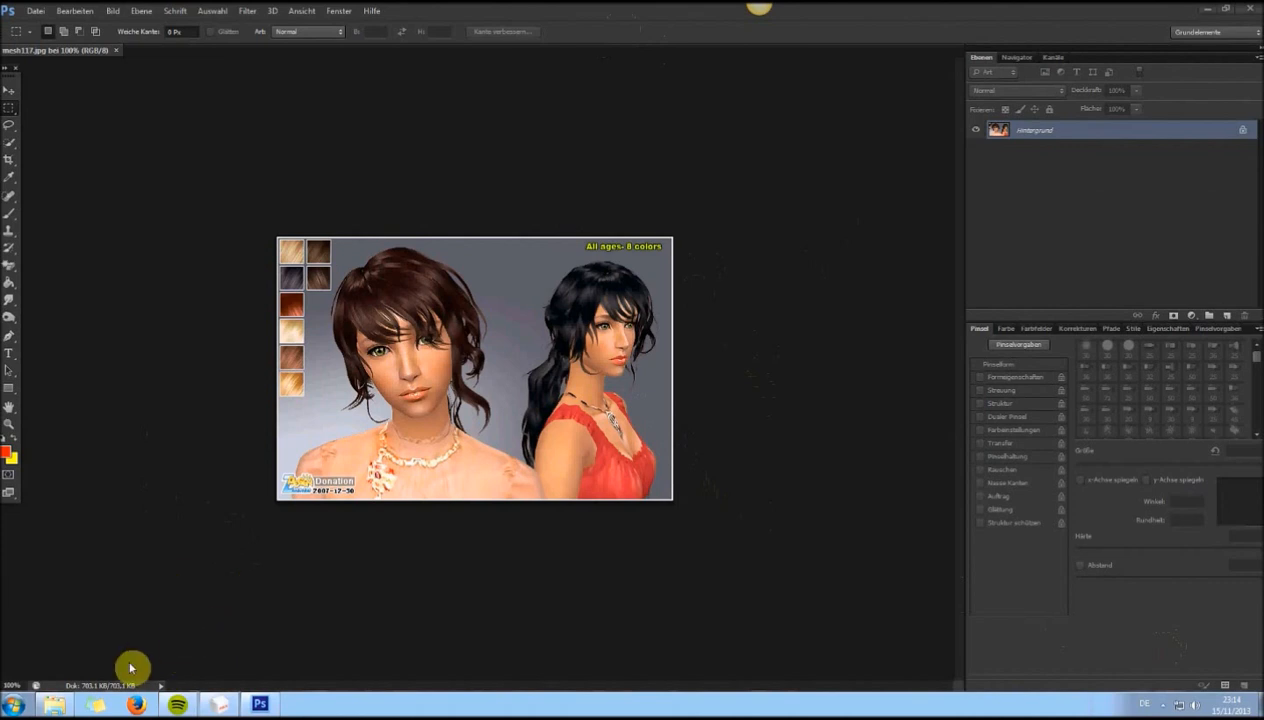
pyautogui.click(55, 704)
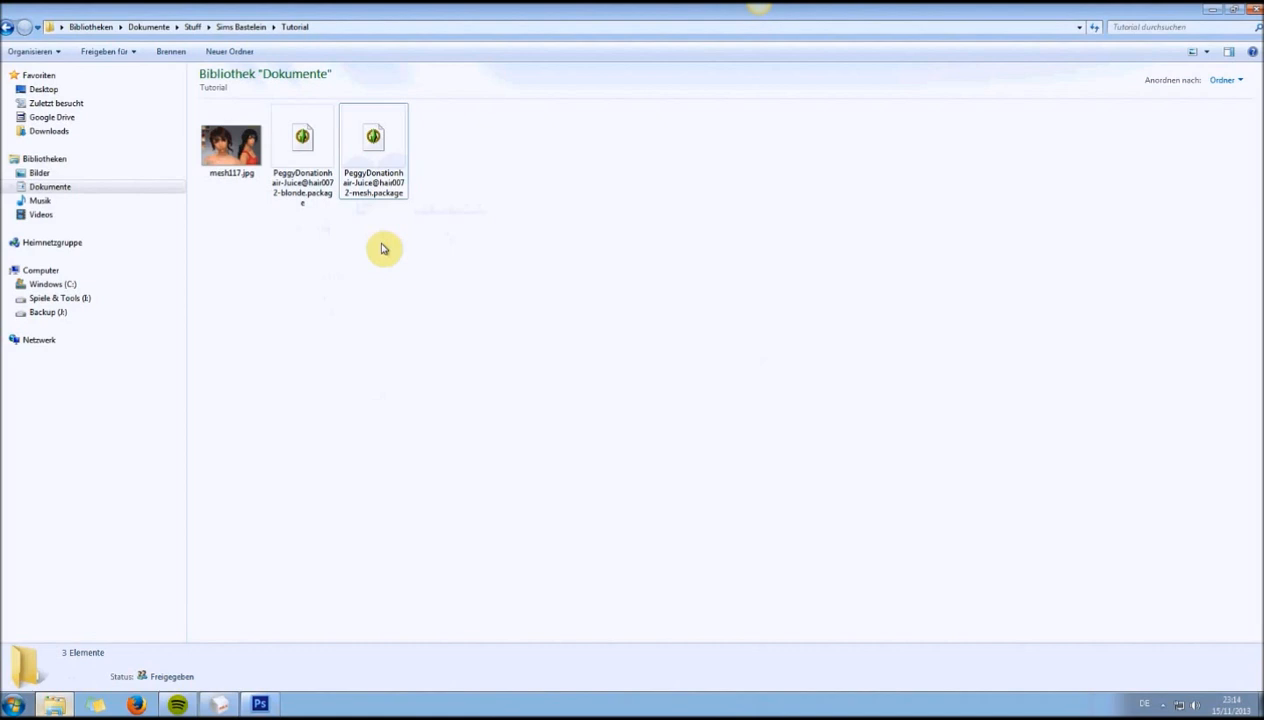
pyautogui.click(397, 140)
pyautogui.rightClick(397, 139)
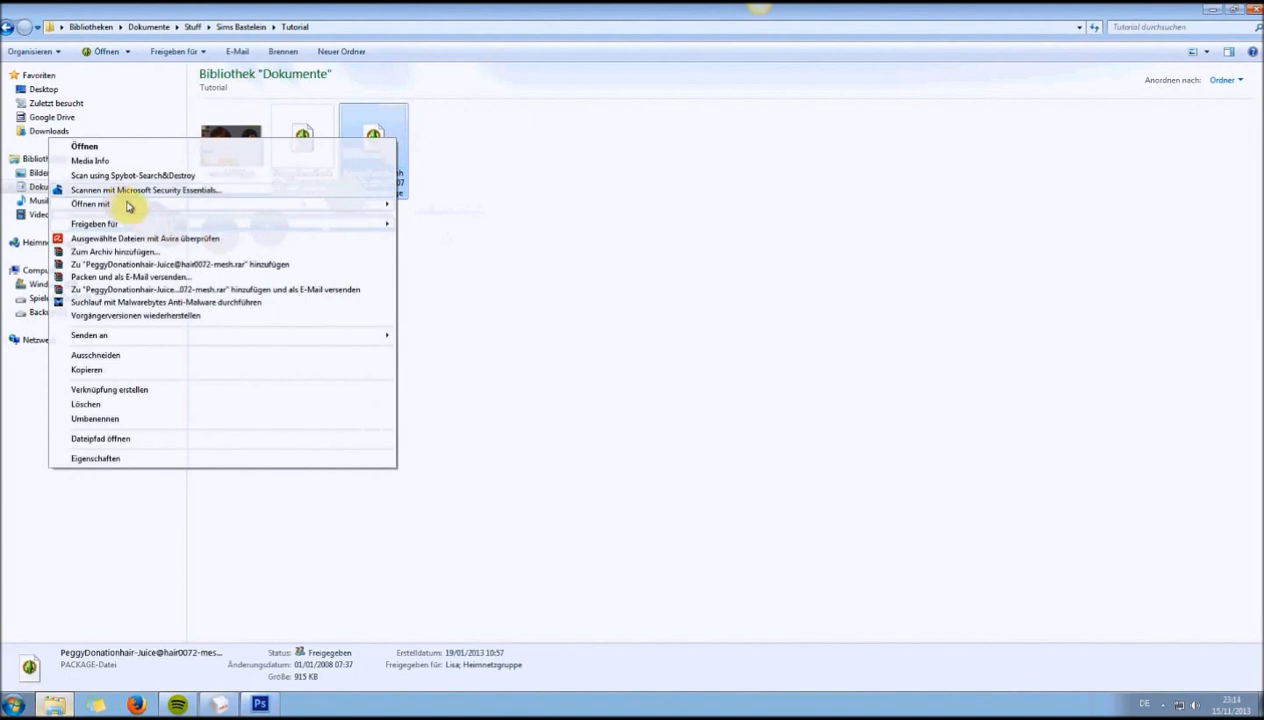
pyautogui.moveTo(128, 206)
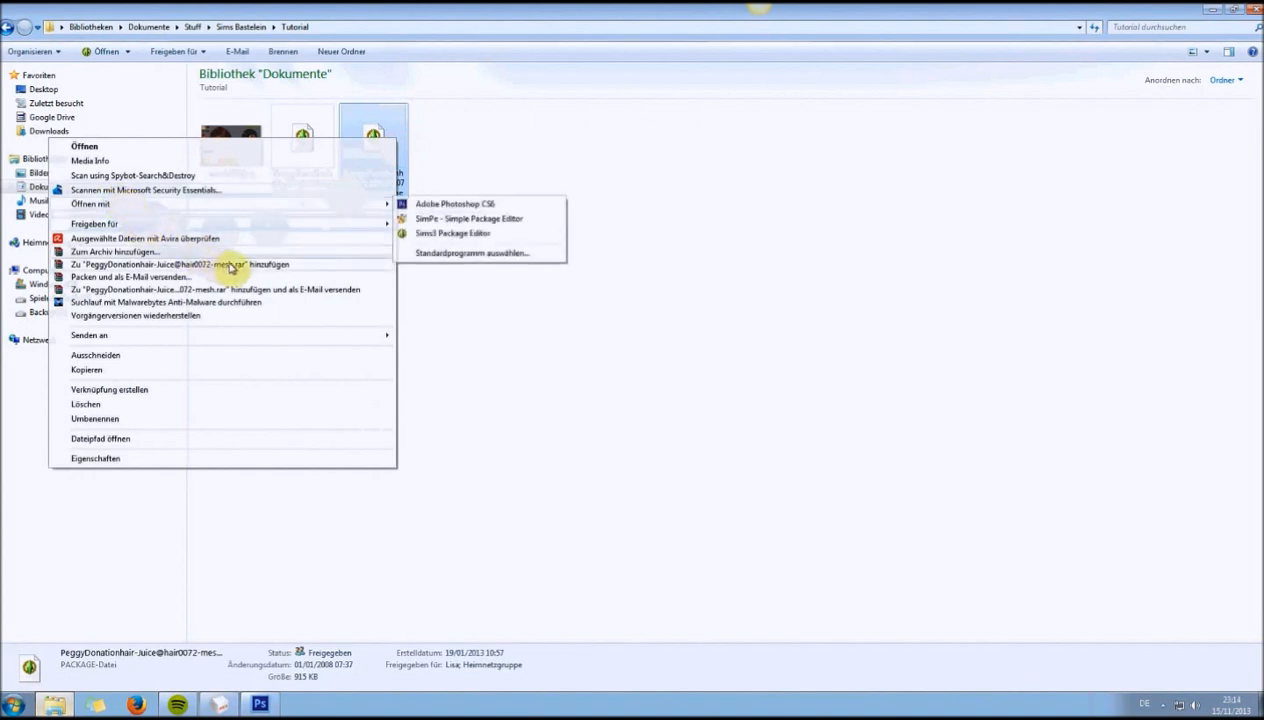
pyautogui.click(479, 233)
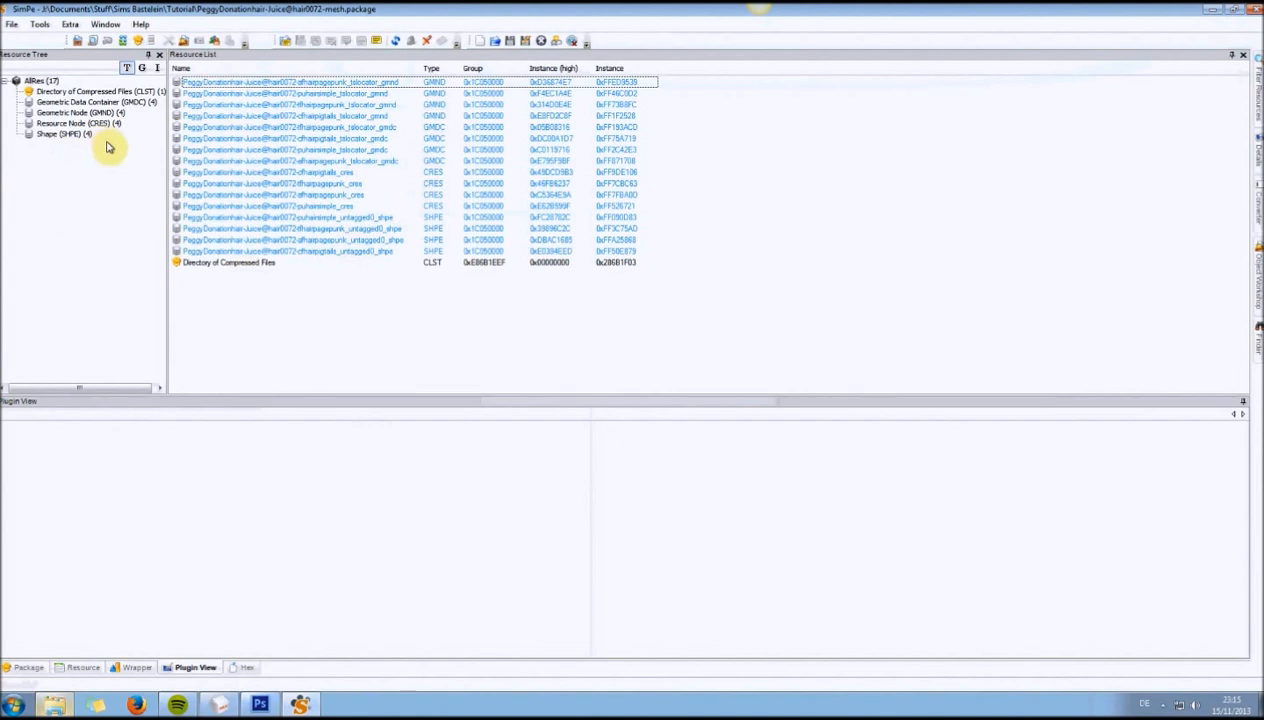
# Open the afhairpagepunk geometric data container (GMDC) of the package and show its groups.
pyautogui.click(149, 108)
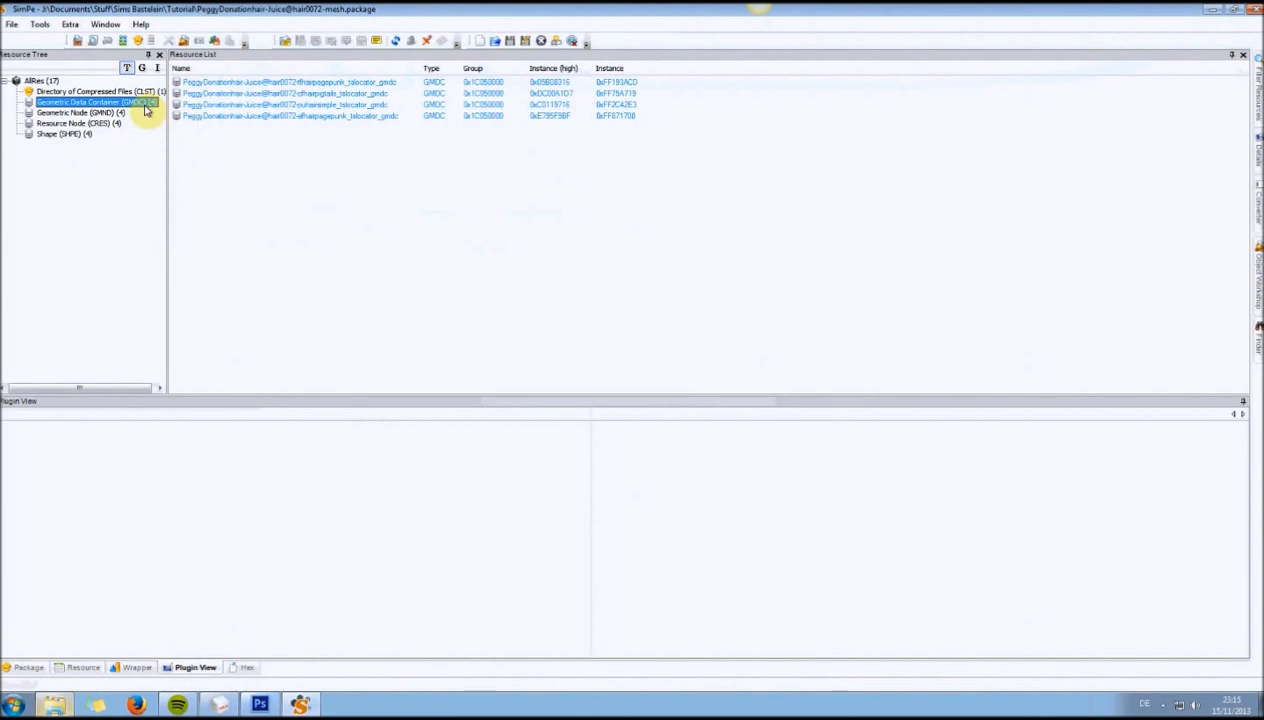
pyautogui.click(321, 118)
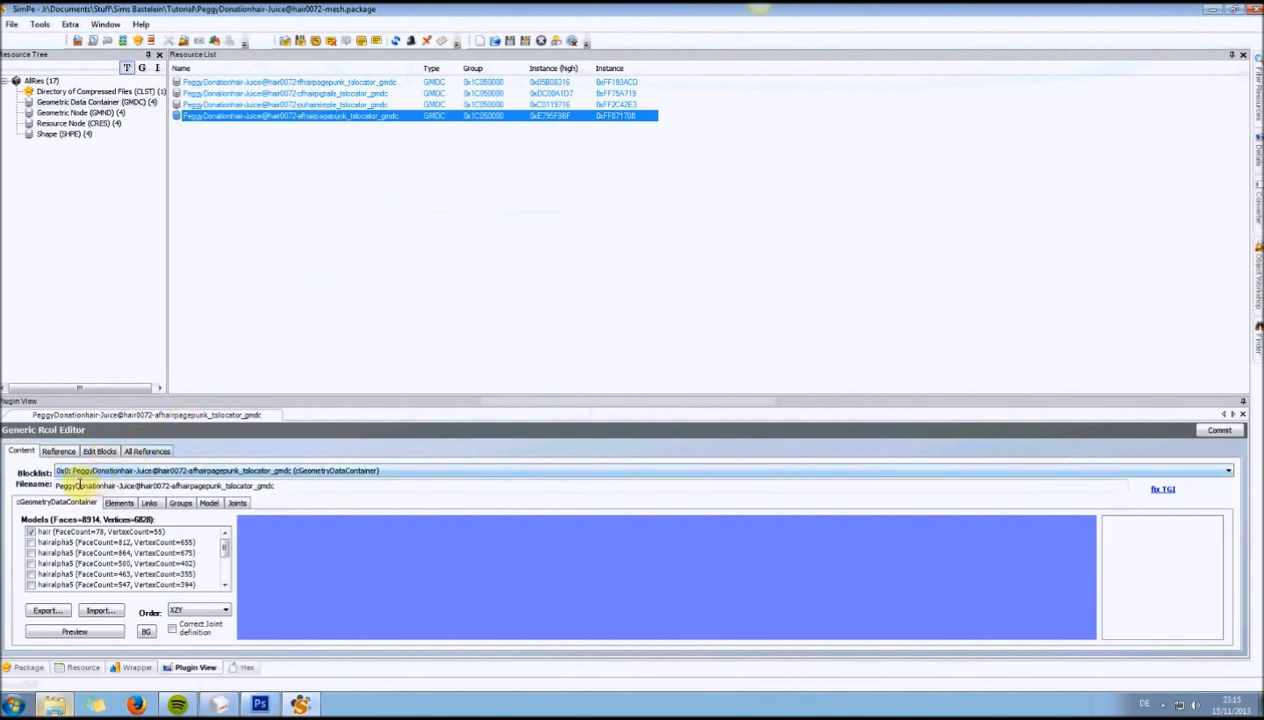
pyautogui.click(182, 507)
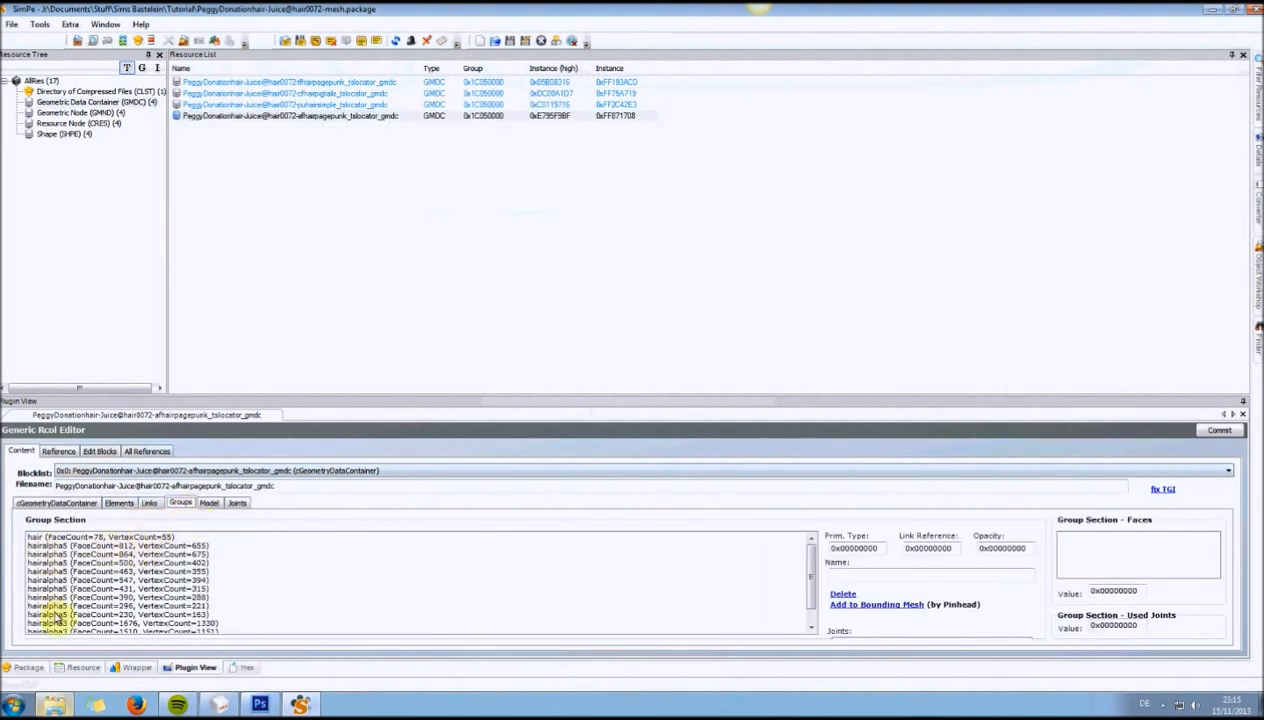
# Rename the first hairalpha5 group, the one with 812 faces, as hairalpha1.
pyautogui.click(70, 546)
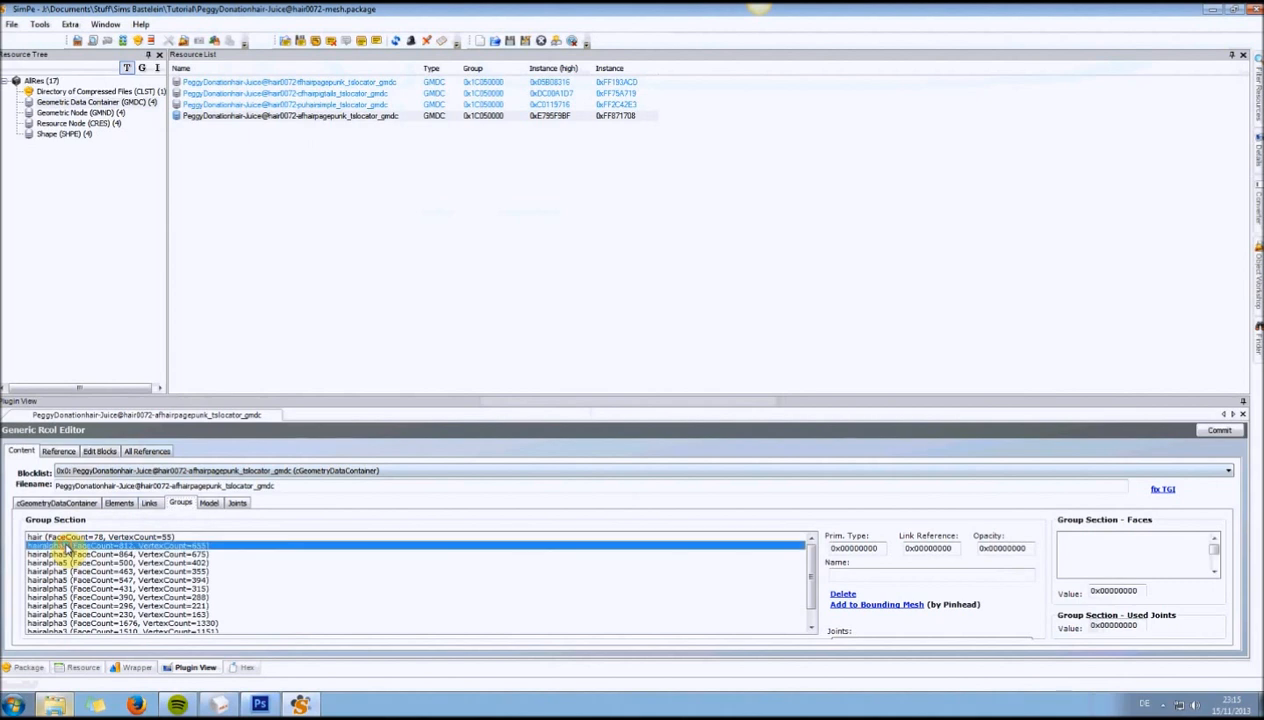
pyautogui.click(926, 579)
pyautogui.moveTo(872, 575); pyautogui.dragTo(849, 576)
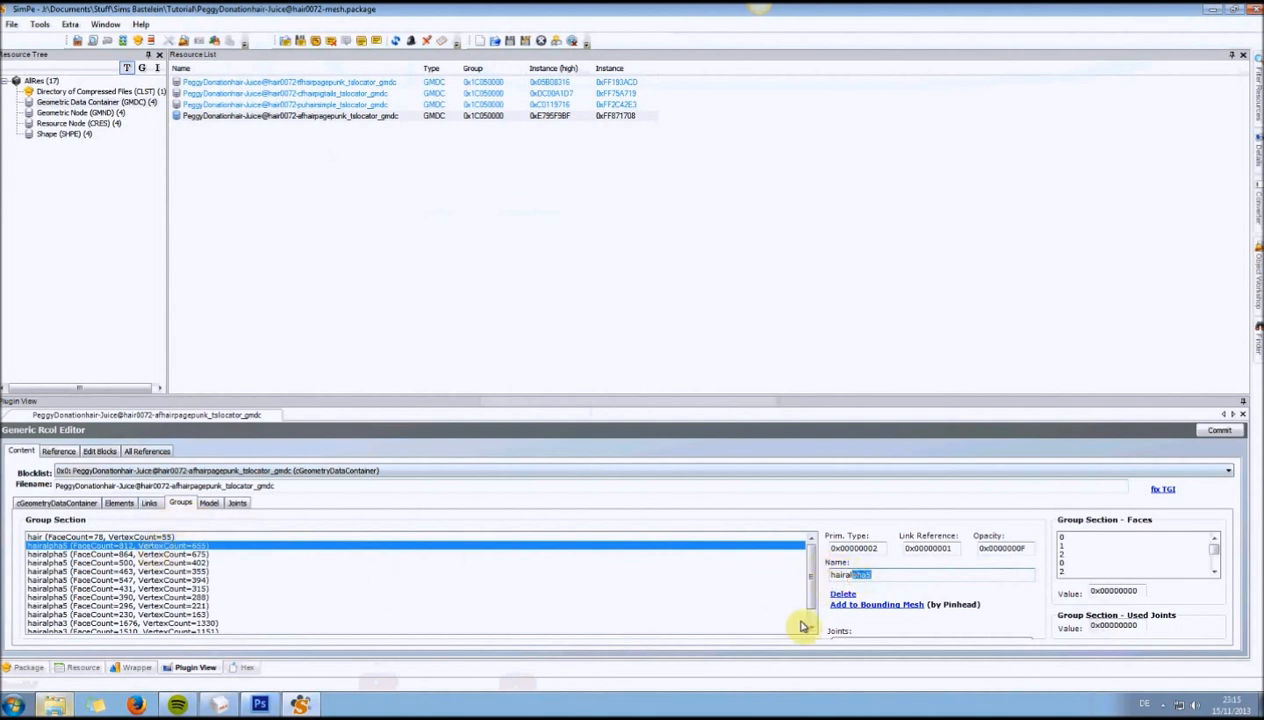
pyautogui.click(878, 575)
pyautogui.press('BackSpace')
pyautogui.write('1')
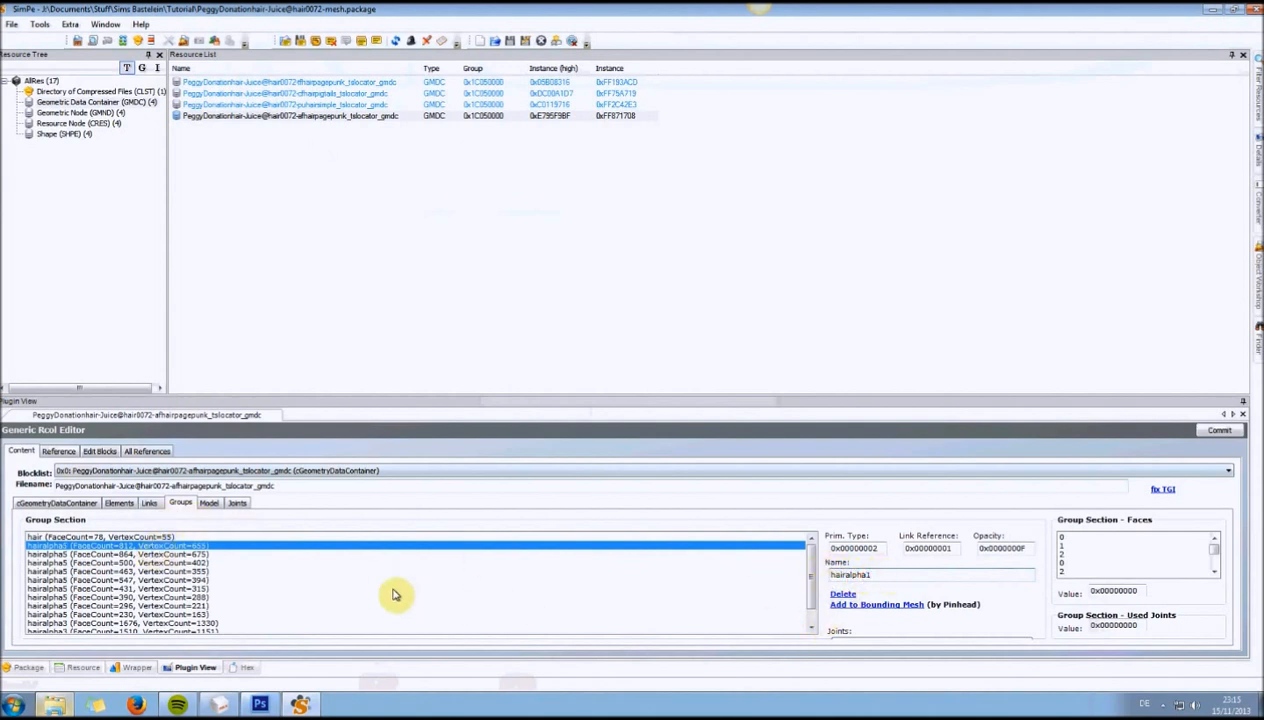
# Rename the 864-face group as hairalpha2 and the 500-face group as hairalpha3.
pyautogui.click(148, 554)
pyautogui.click(878, 573)
pyautogui.press('BackSpace')
pyautogui.write('2')
pyautogui.click(160, 563)
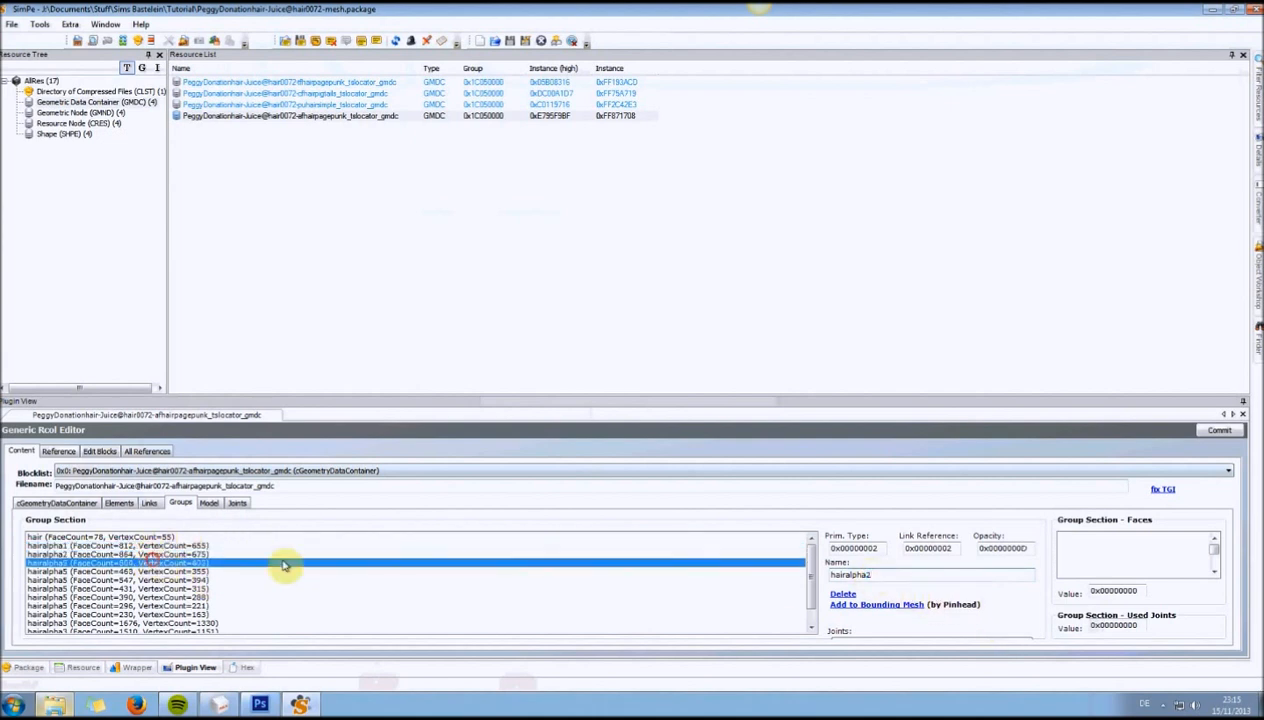
pyautogui.moveTo(864, 575); pyautogui.dragTo(872, 573)
pyautogui.write('3')
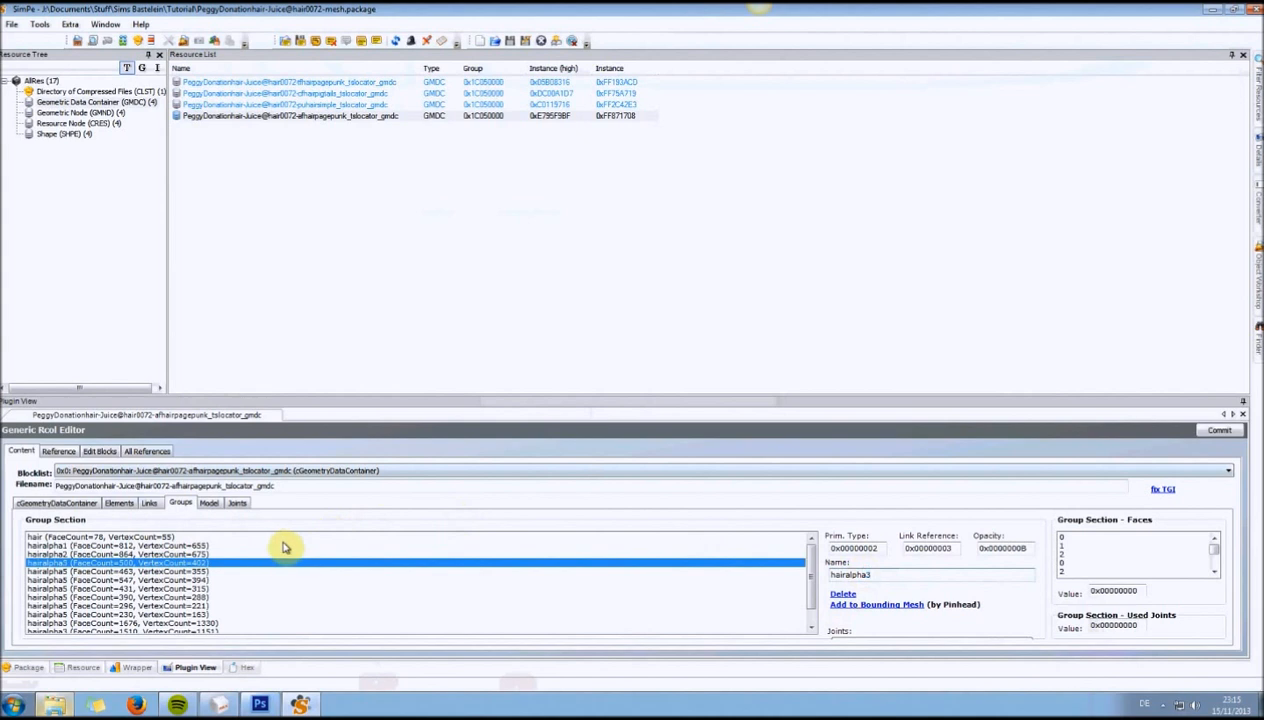
# Rename the 463-face group as hairalpha4 and the 431-face group as hairalpha6.
pyautogui.click(205, 572)
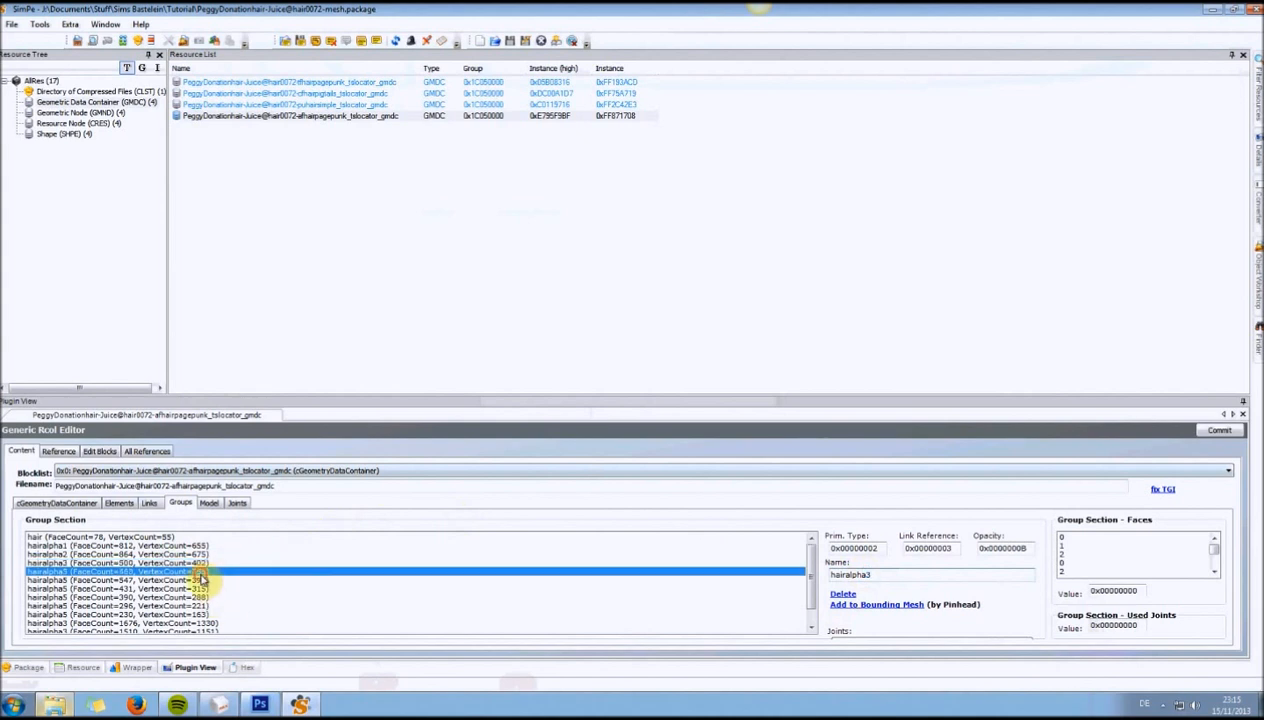
pyautogui.write('4')
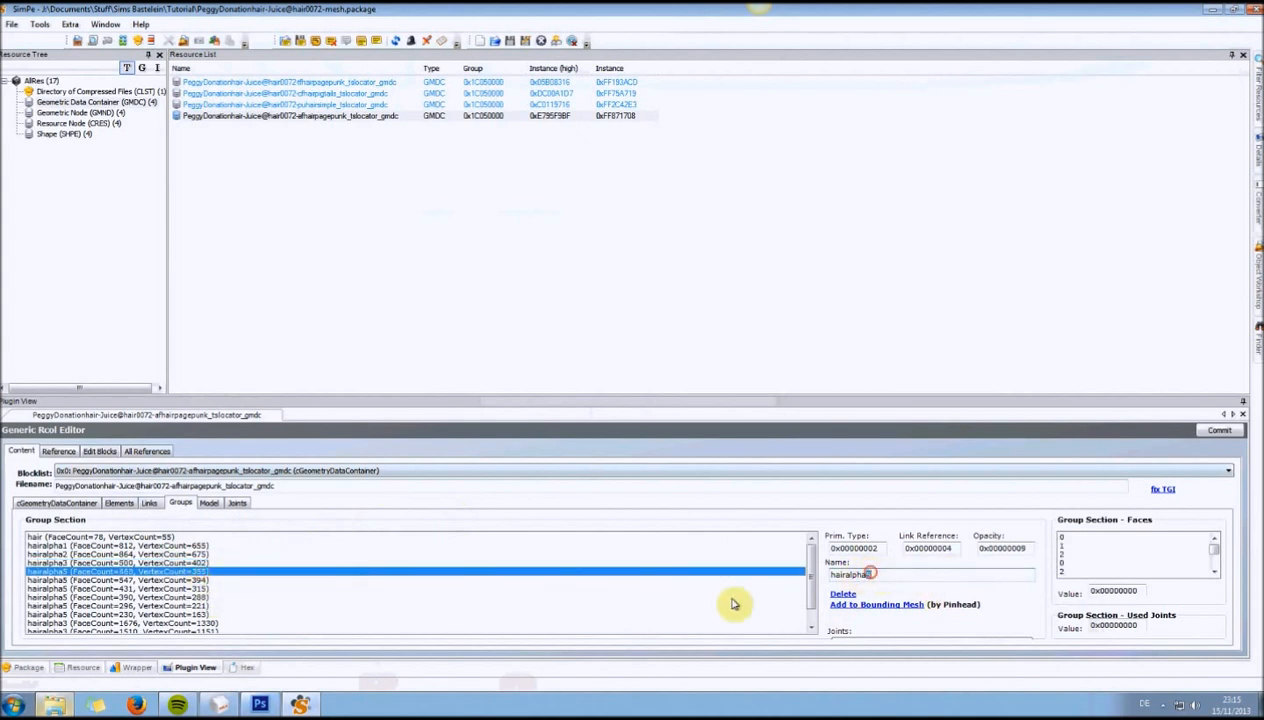
pyautogui.click(165, 589)
pyautogui.moveTo(866, 574); pyautogui.dragTo(874, 571)
pyautogui.write('6')
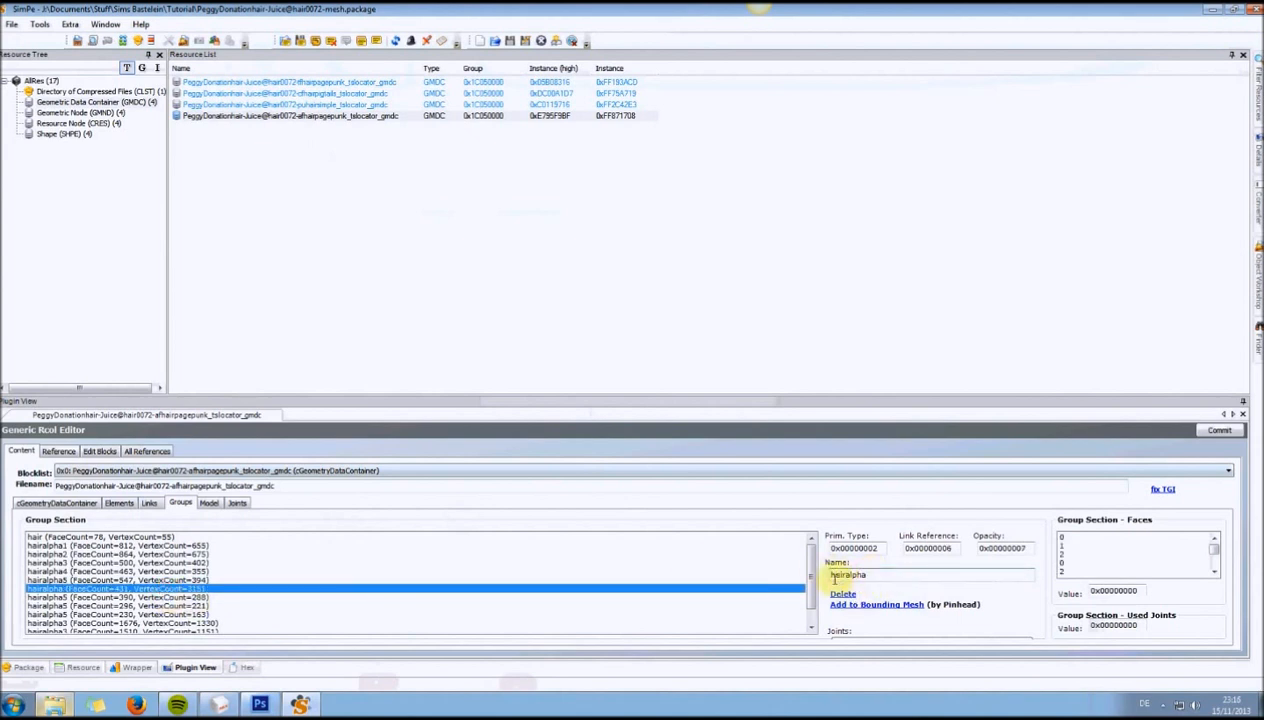
# Rename the 390-, 296- and 230-face groups as hairalpha7, hairalpha8 and hairalpha9.
pyautogui.click(222, 598)
pyautogui.moveTo(866, 574); pyautogui.dragTo(878, 574)
pyautogui.write('7')
pyautogui.click(115, 607)
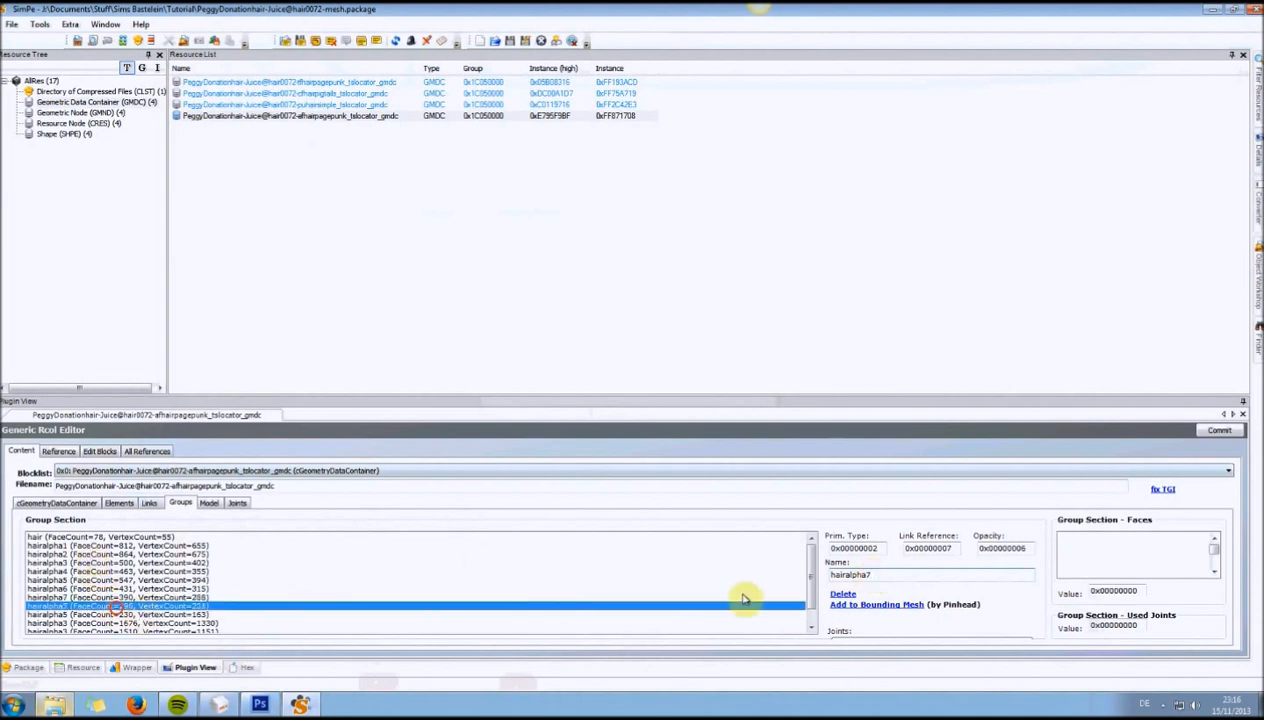
pyautogui.moveTo(866, 575); pyautogui.dragTo(874, 577)
pyautogui.write('8')
pyautogui.click(218, 613)
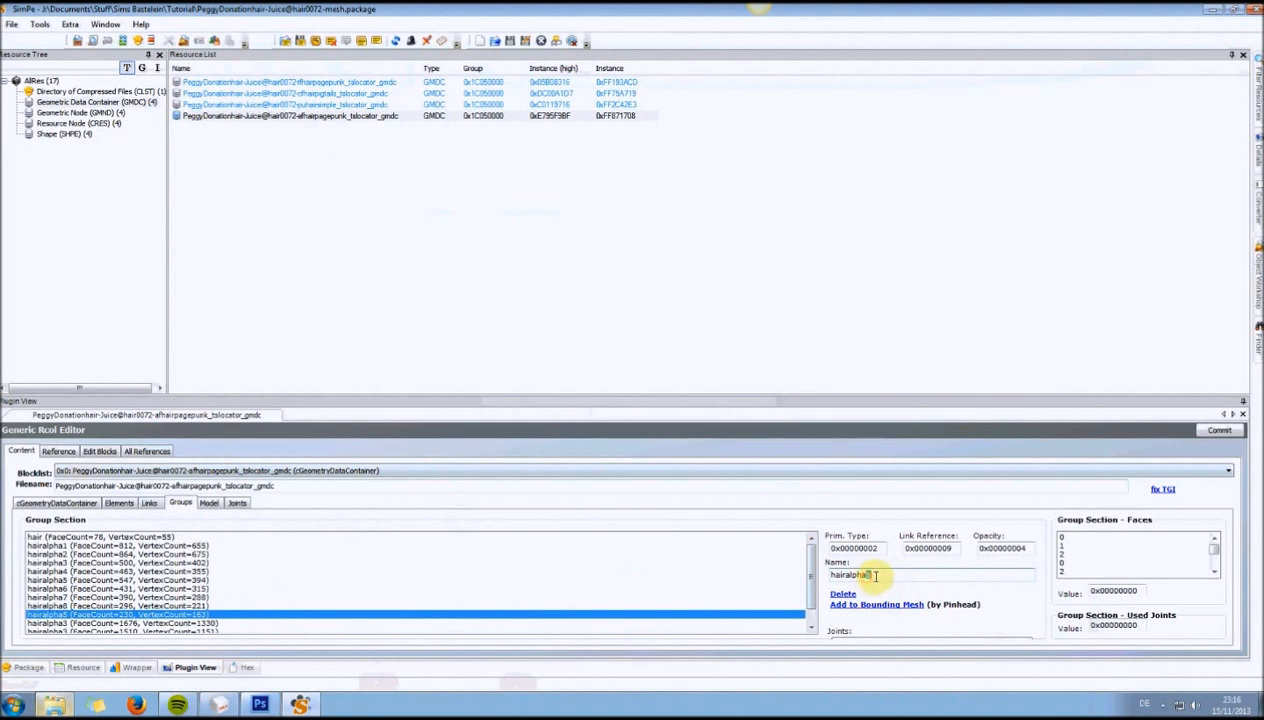
pyautogui.write('9')
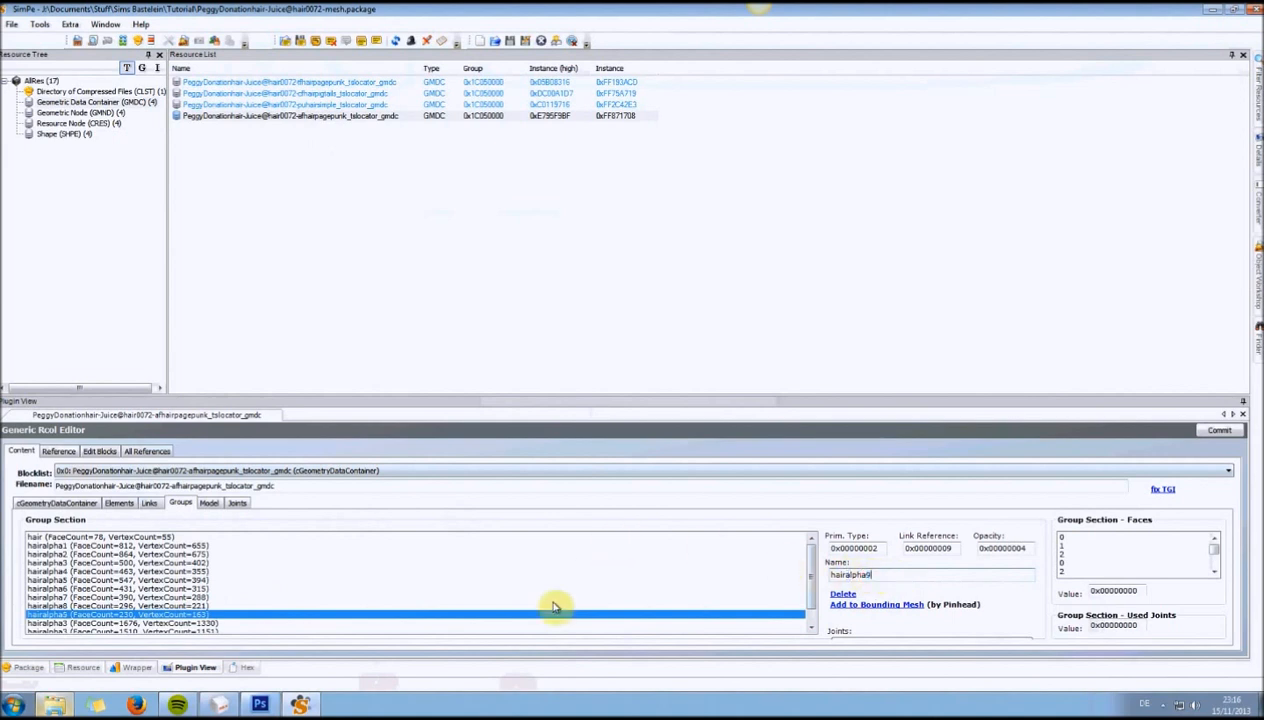
# Rename the hairalpha3 group with 1676 faces as hairalpha10.
pyautogui.click(66, 622)
pyautogui.scroll(-1, 750, 565)
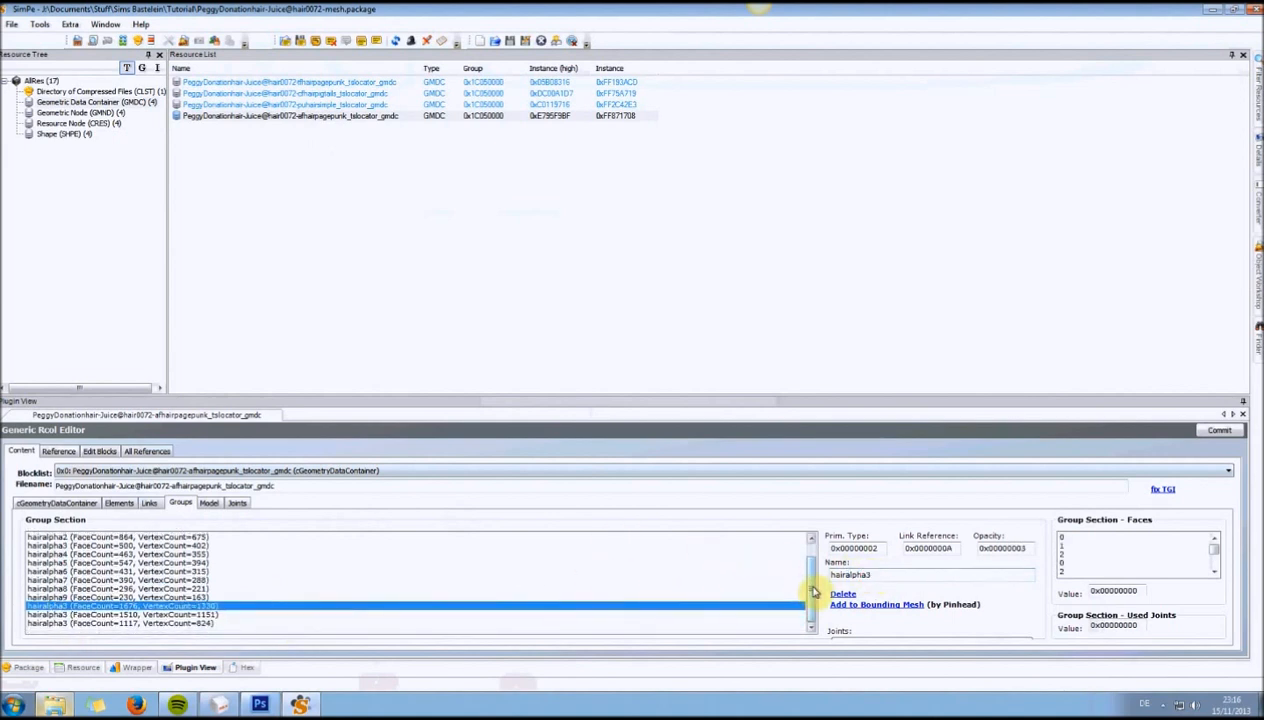
pyautogui.click(874, 576)
pyautogui.press('BackSpace')
pyautogui.write('10')
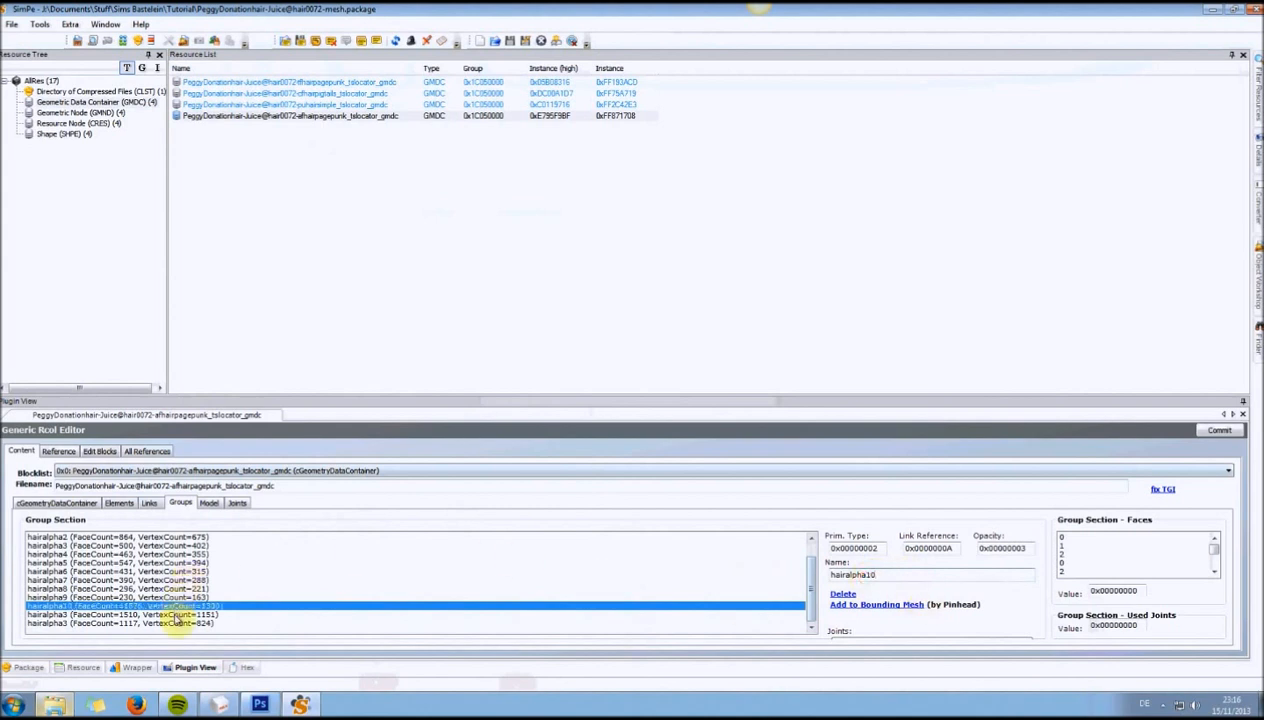
# Rename the 1510-face group as hairalpha11 and the 1117-face group as hairalpha12.
pyautogui.click(172, 614)
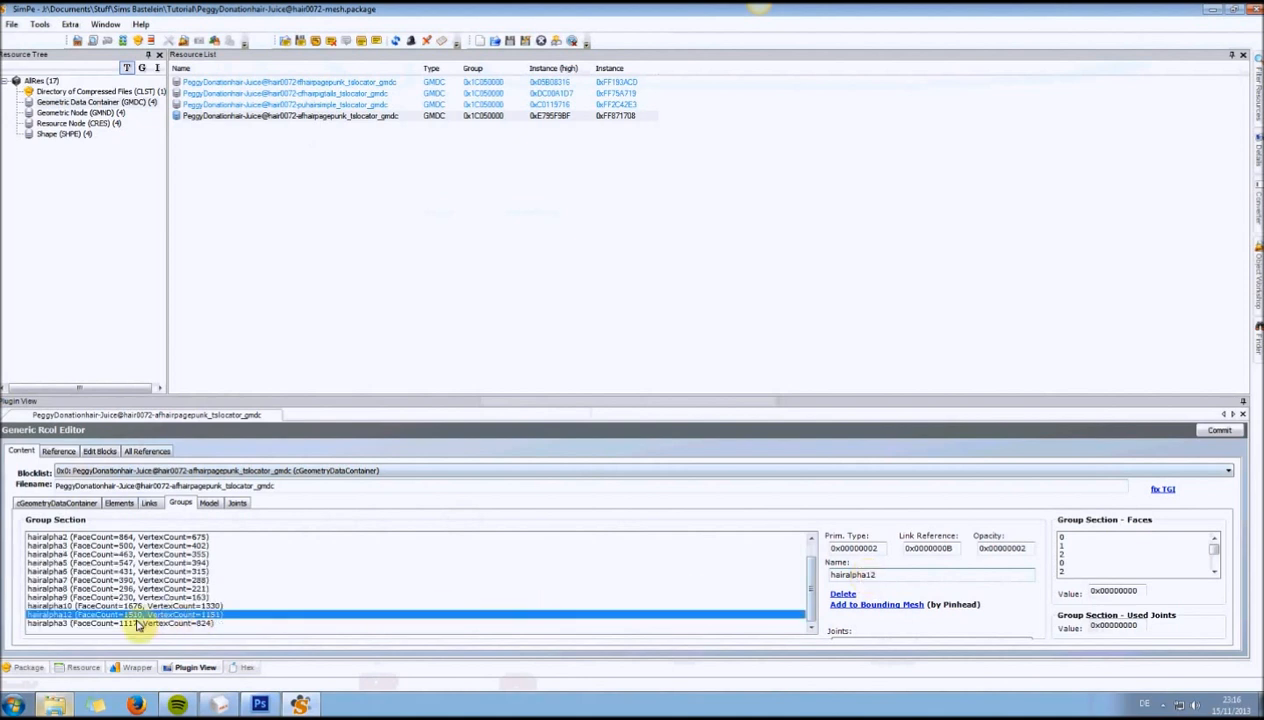
pyautogui.write('11')
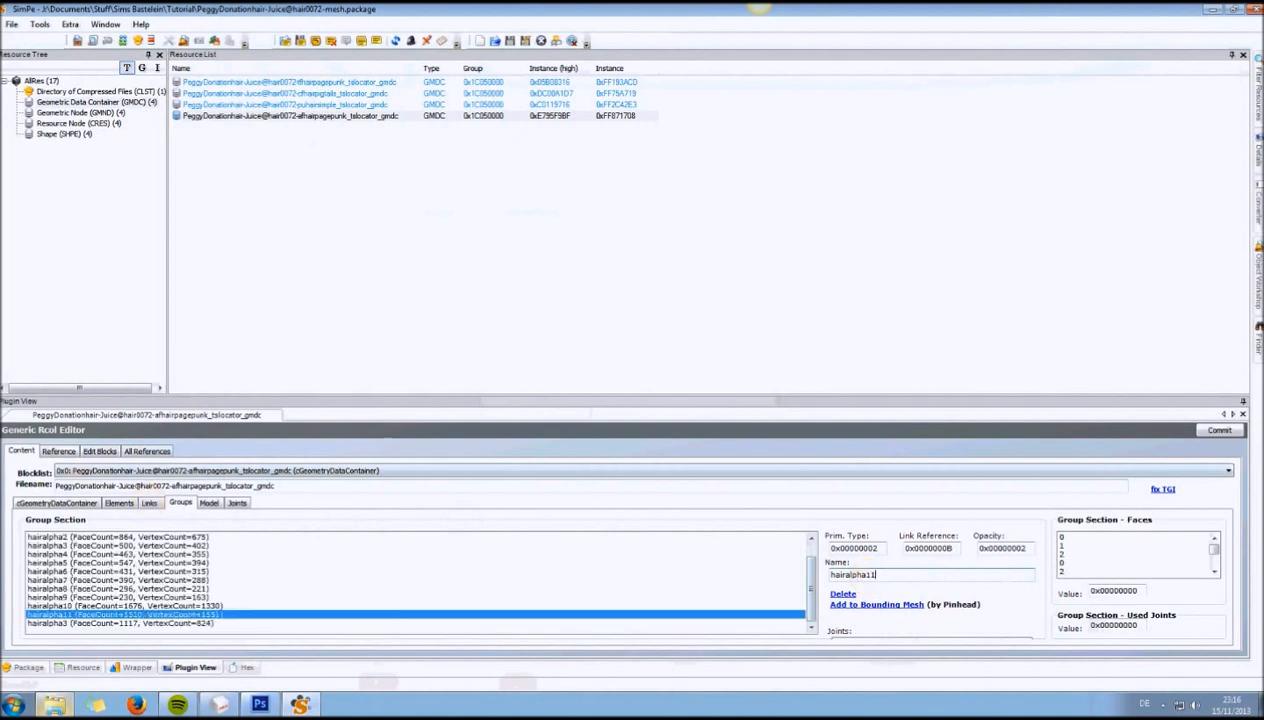
pyautogui.click(112, 622)
pyautogui.moveTo(866, 574); pyautogui.dragTo(883, 572)
pyautogui.write('12')
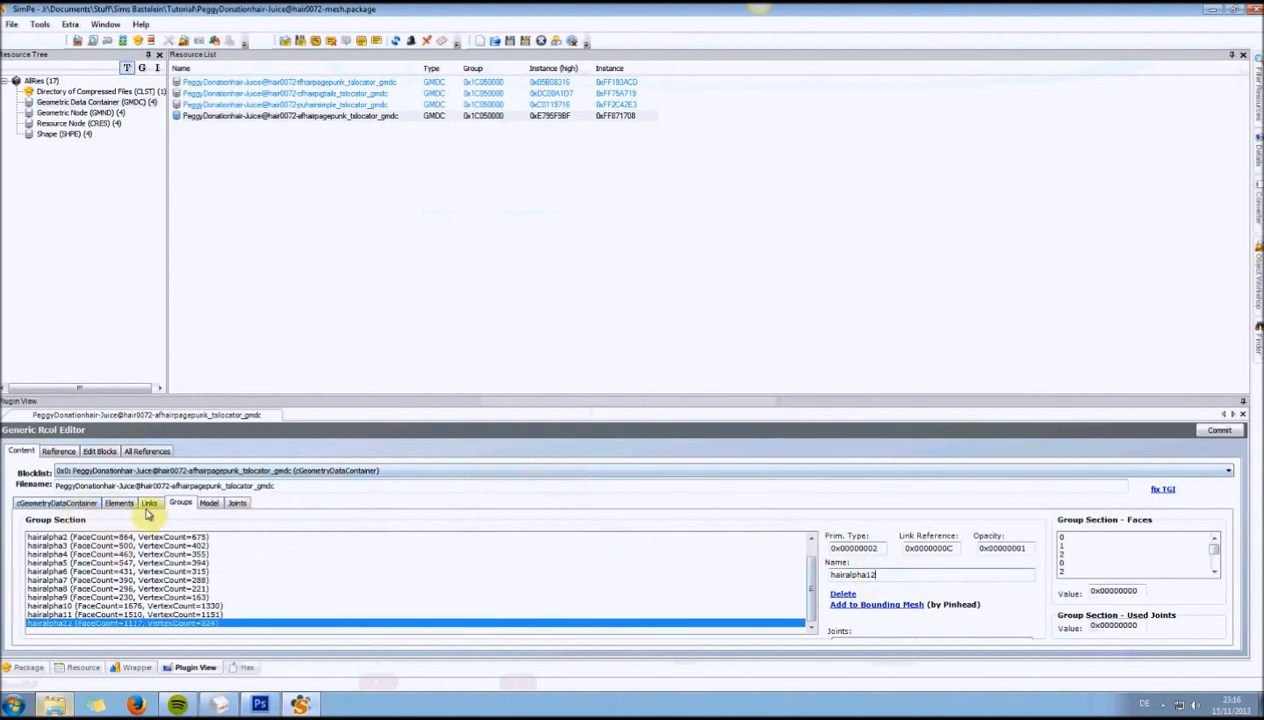
# Include the models hairalpha1 through hairalpha12 along with hair in the geometry data container's model selection.
pyautogui.click(58, 503)
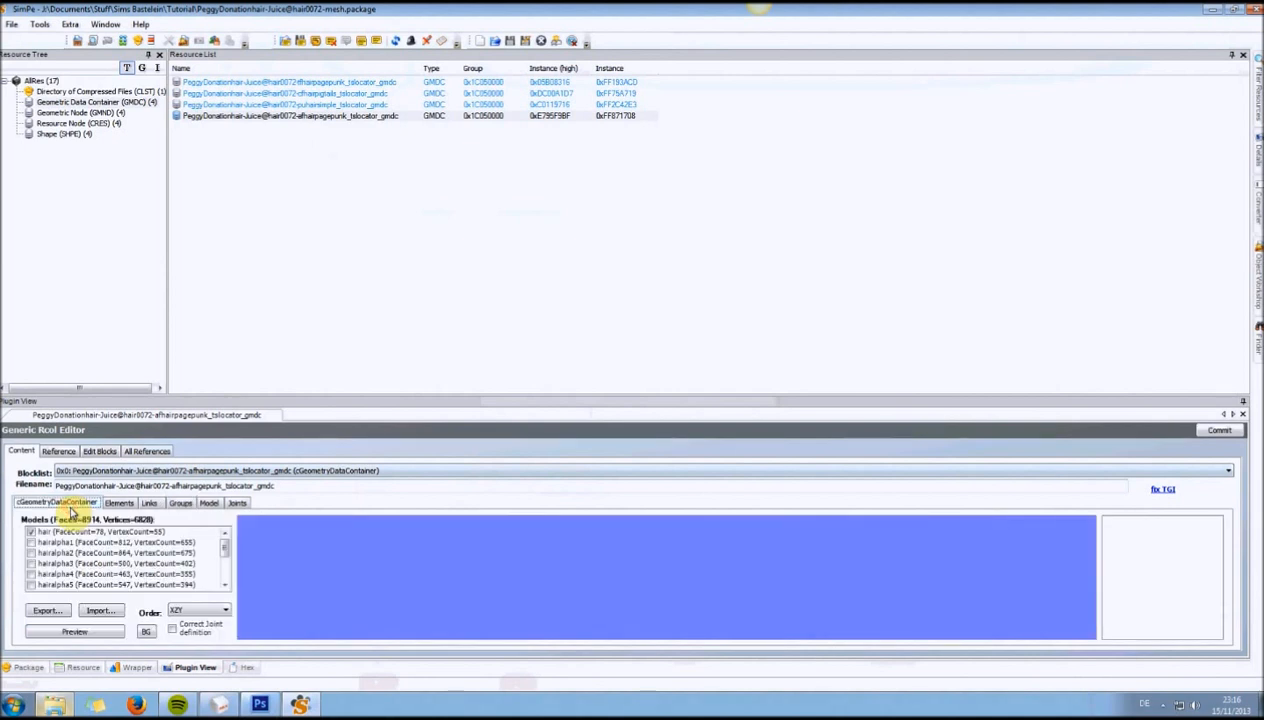
pyautogui.click(31, 542)
pyautogui.click(31, 553)
pyautogui.click(32, 564)
pyautogui.click(32, 575)
pyautogui.click(32, 585)
pyautogui.scroll(-3, 37, 569)
pyautogui.click(32, 553)
pyautogui.click(32, 542)
pyautogui.click(32, 532)
pyautogui.scroll(1, 35, 547)
pyautogui.click(32, 553)
pyautogui.scroll(-1, 34, 560)
pyautogui.click(32, 564)
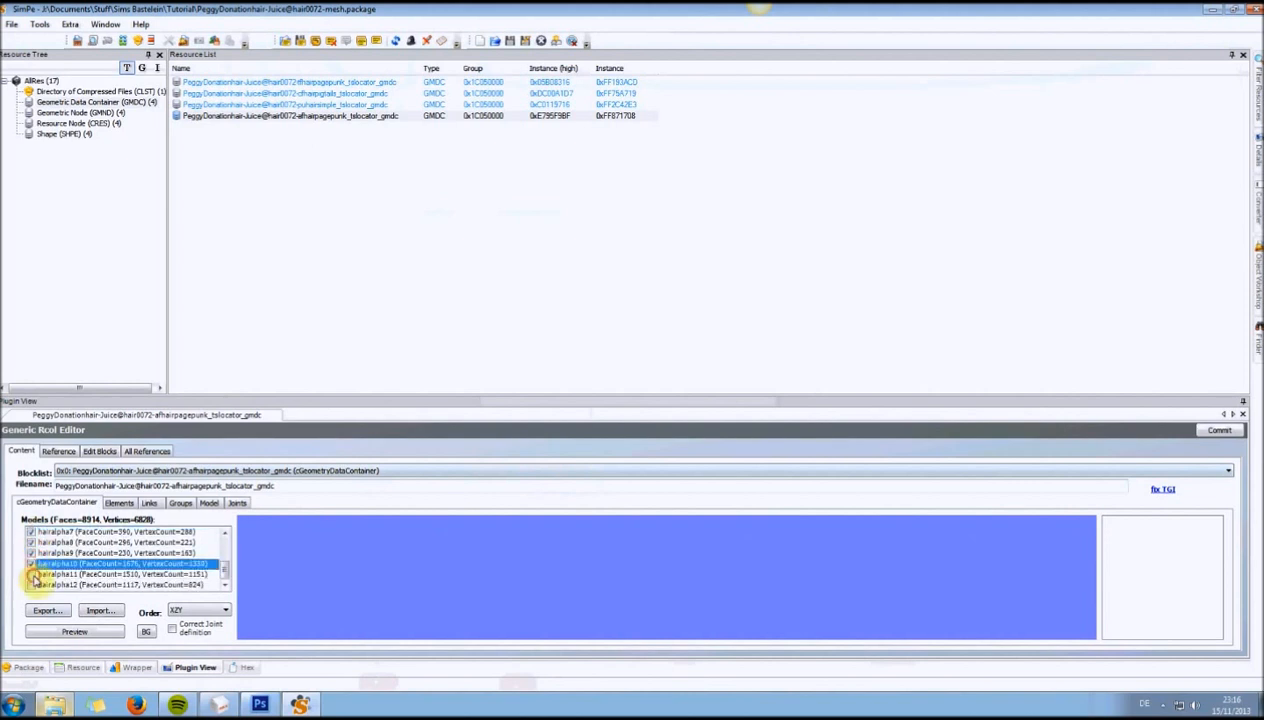
pyautogui.click(32, 575)
pyautogui.click(32, 585)
# Export the selected models as a Maya .obj file named mesh into the Tutorial folder.
pyautogui.click(48, 611)
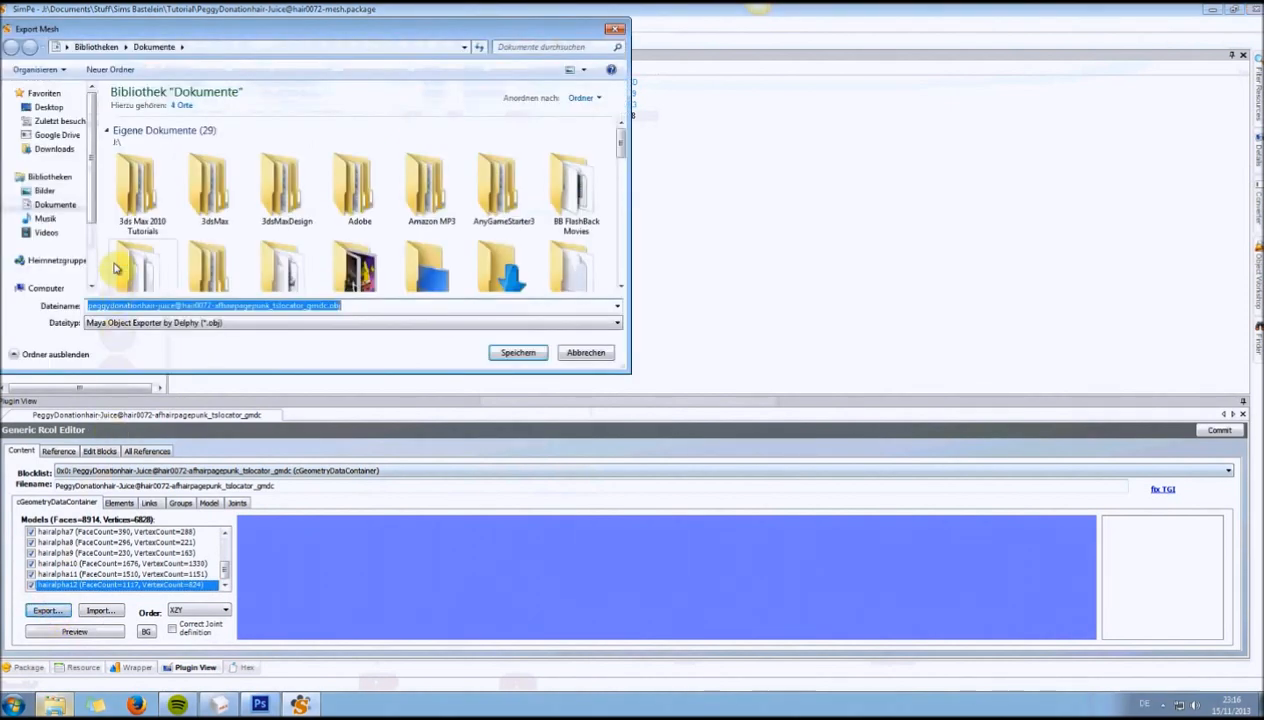
pyautogui.click(60, 121)
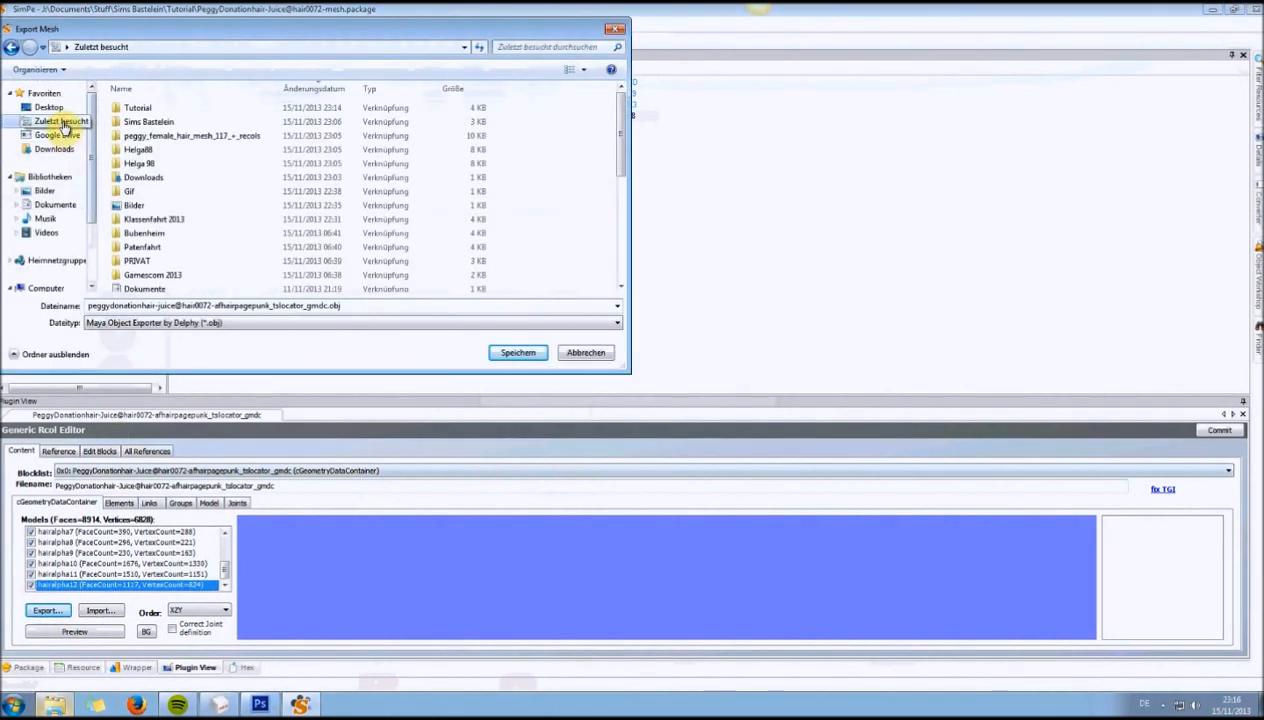
pyautogui.click(177, 137)
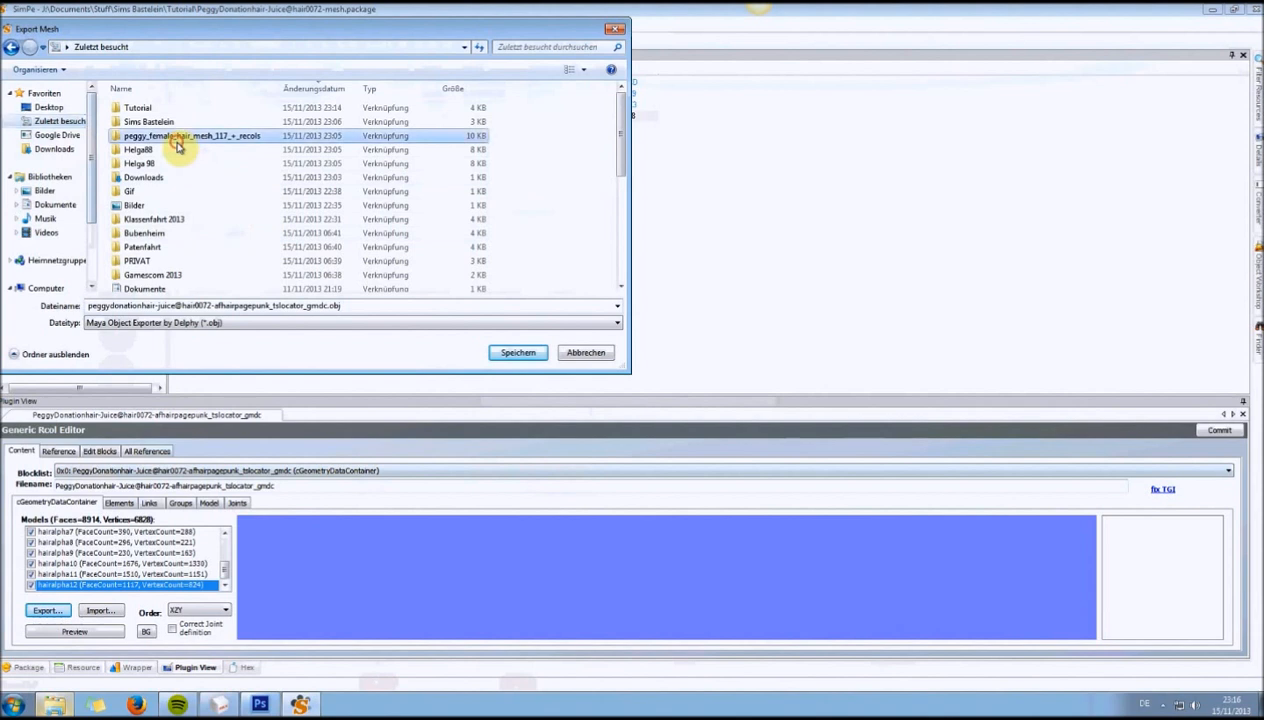
pyautogui.doubleClick(140, 108)
pyautogui.doubleClick(197, 305)
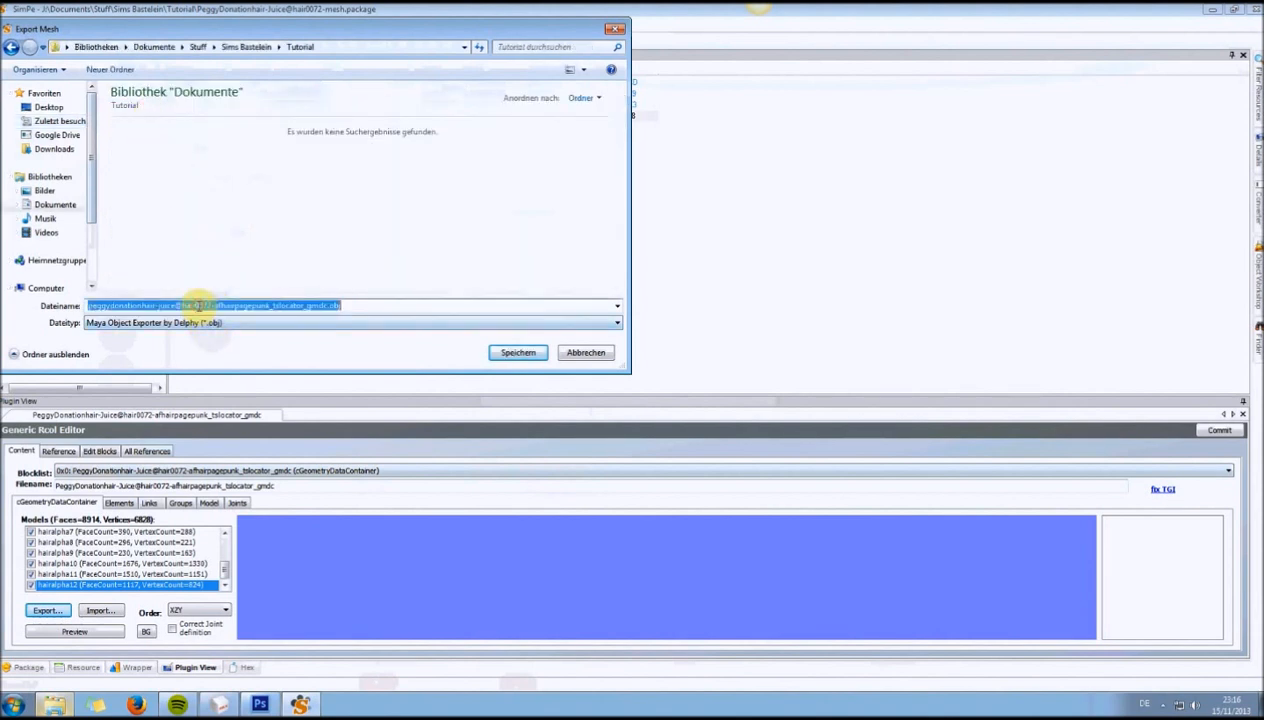
pyautogui.write('mesh')
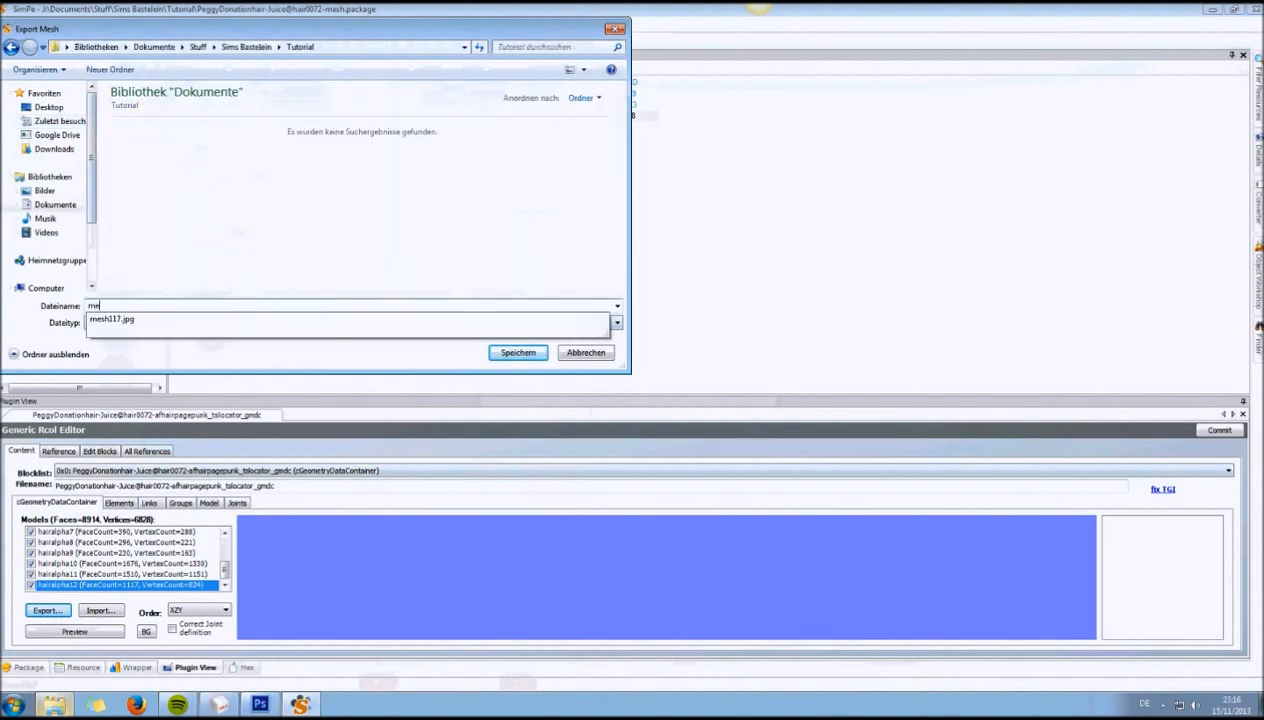
pyautogui.press('Return')
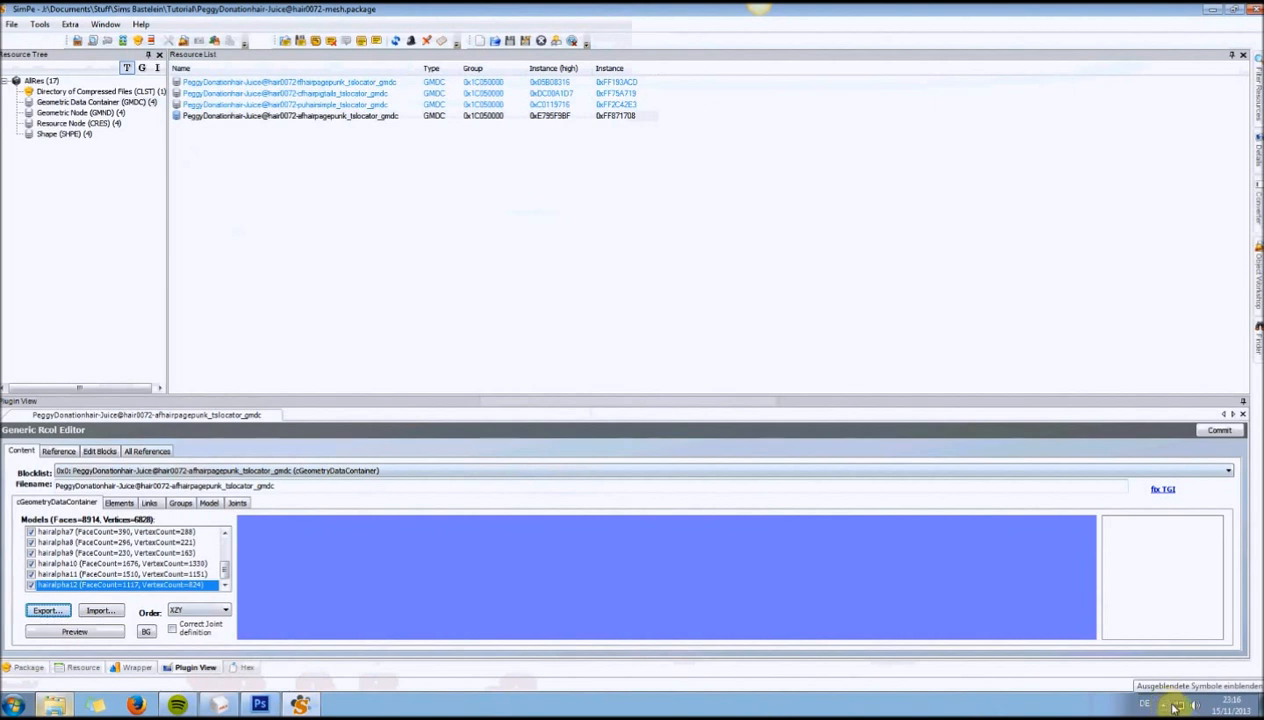
pyautogui.click(1167, 704)
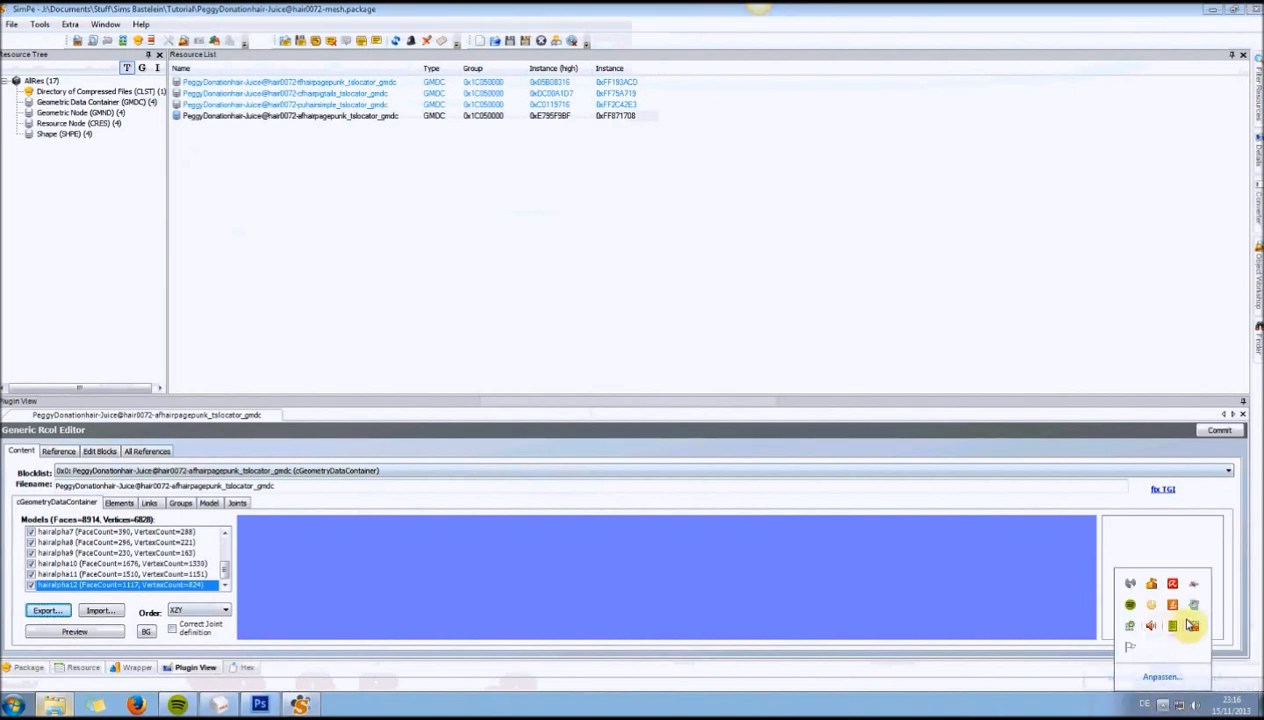
pyautogui.rightClick(1195, 626)
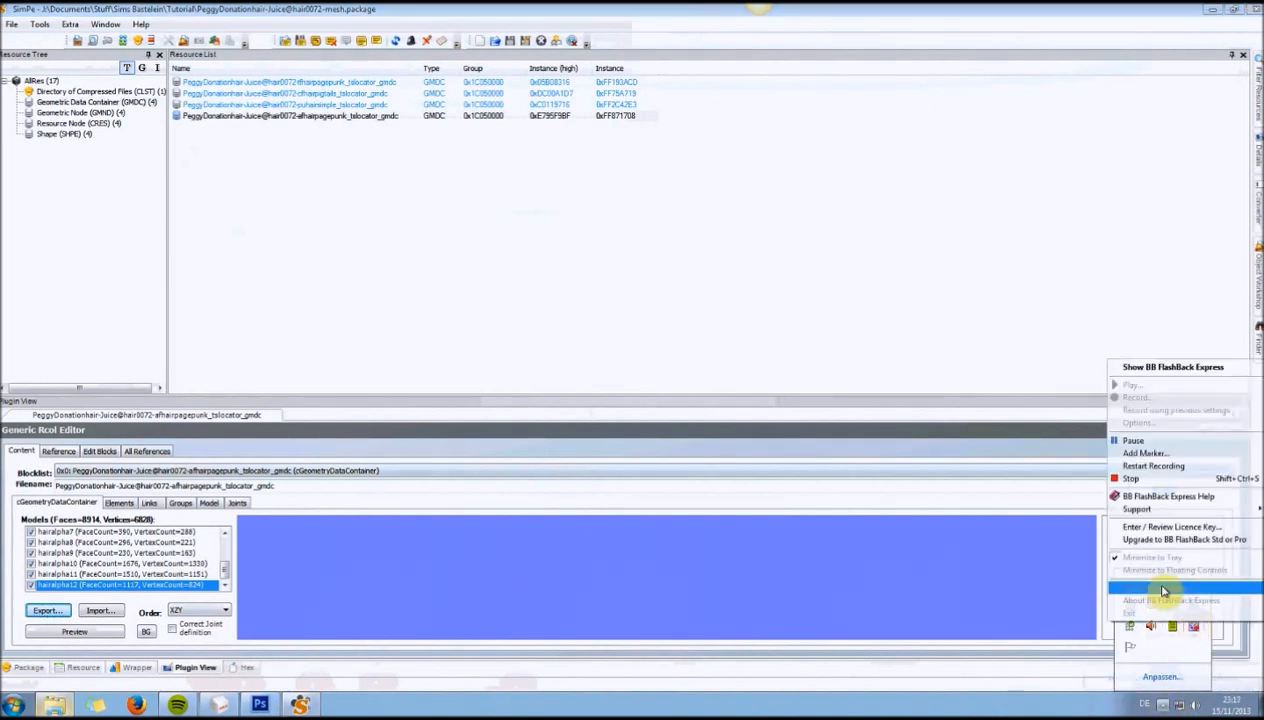
pyautogui.click(1137, 442)
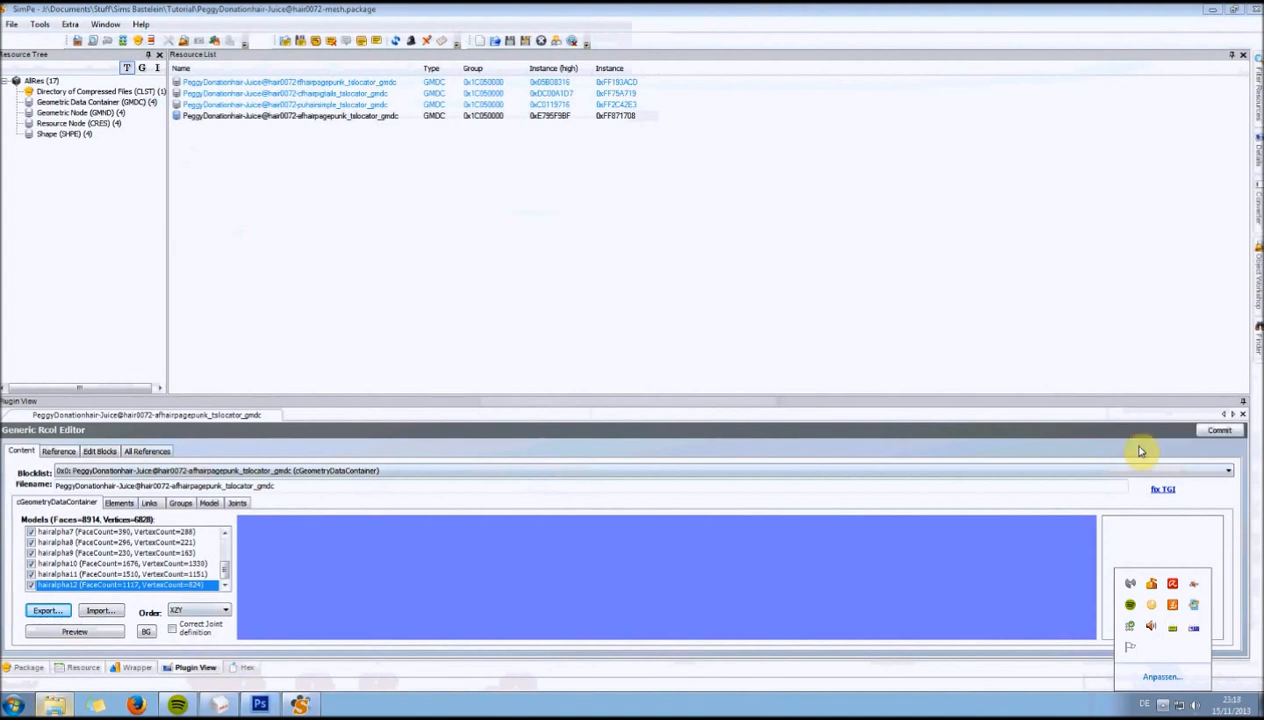
pyautogui.click(208, 442)
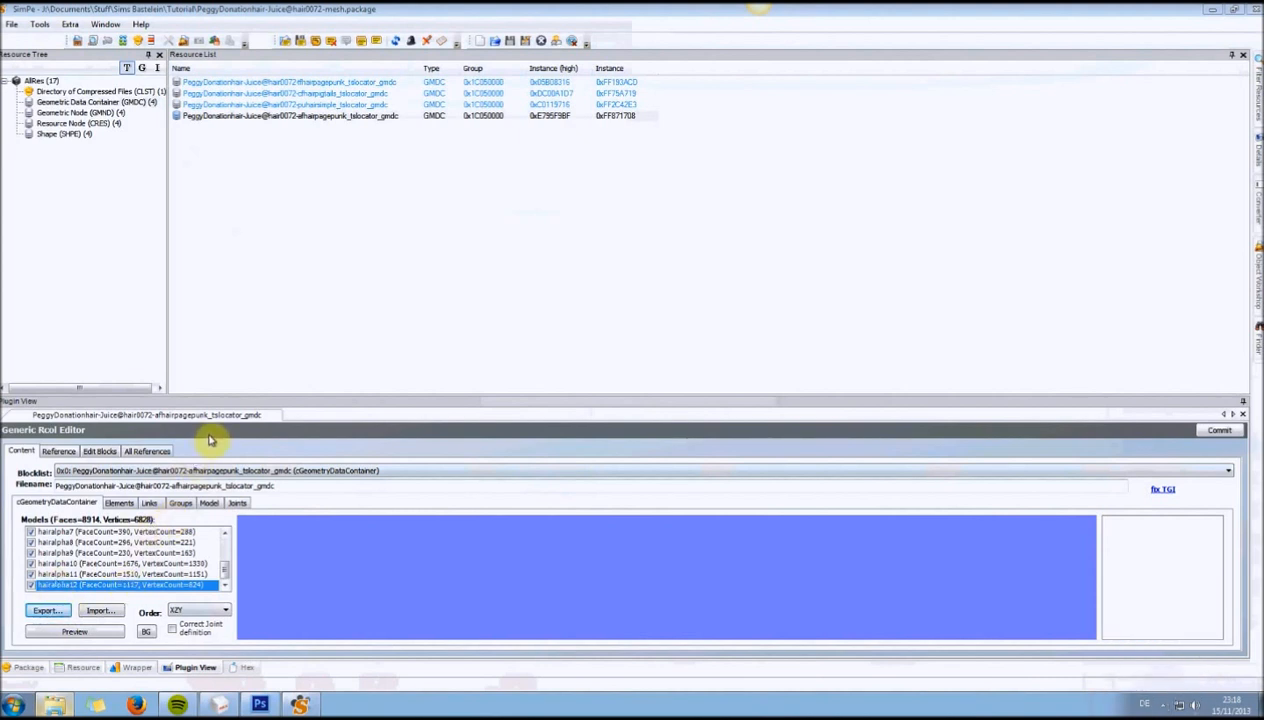
# Close SimPe with the edited mesh package still open.
pyautogui.click(1256, 9)
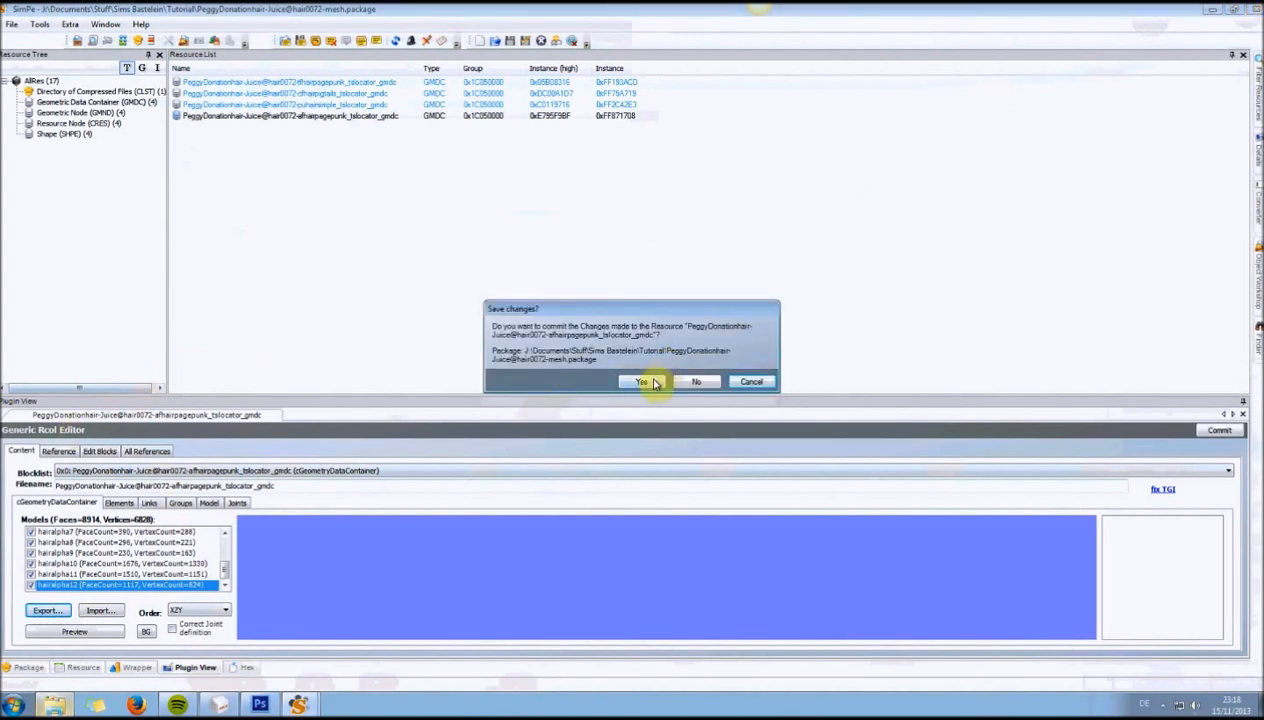